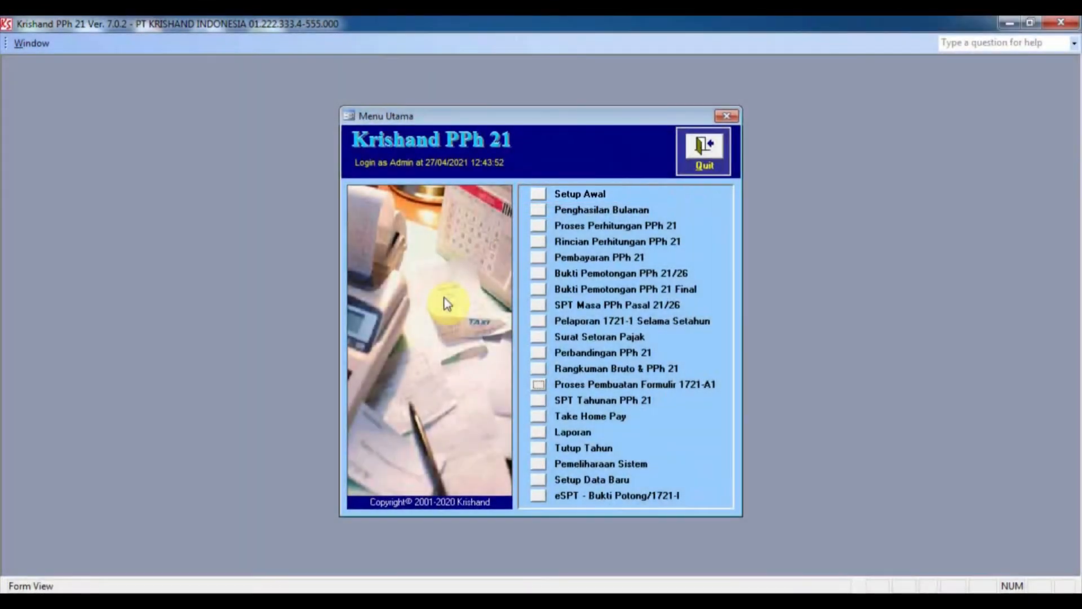
# - Set the reporting date (Tanggal Pelaporan) to 20/01/2021 in Setup Preferensi and save the change
pyautogui.click(539, 194)
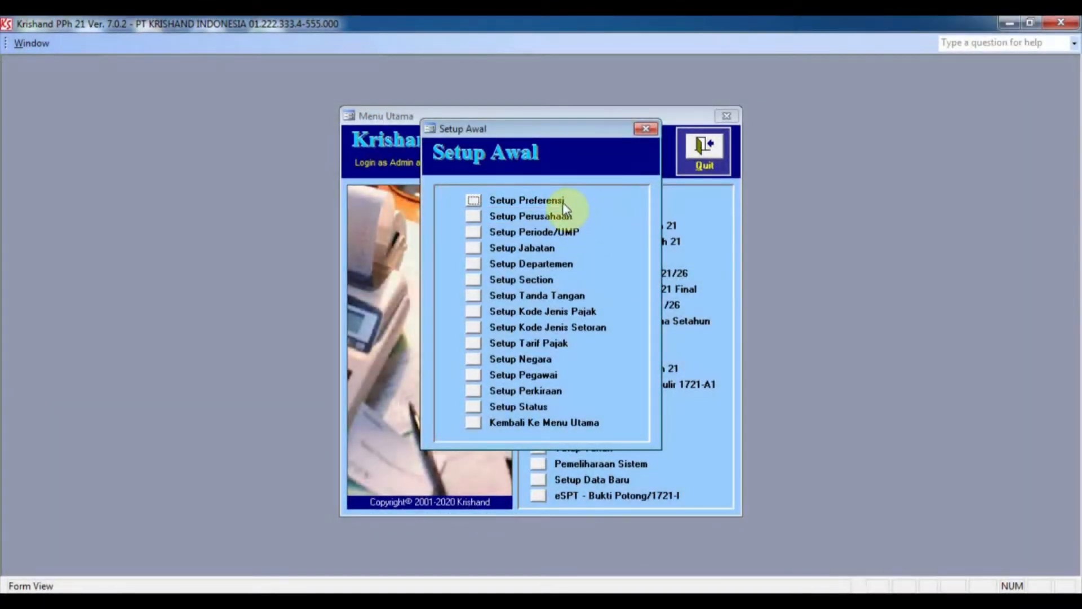
pyautogui.click(563, 202)
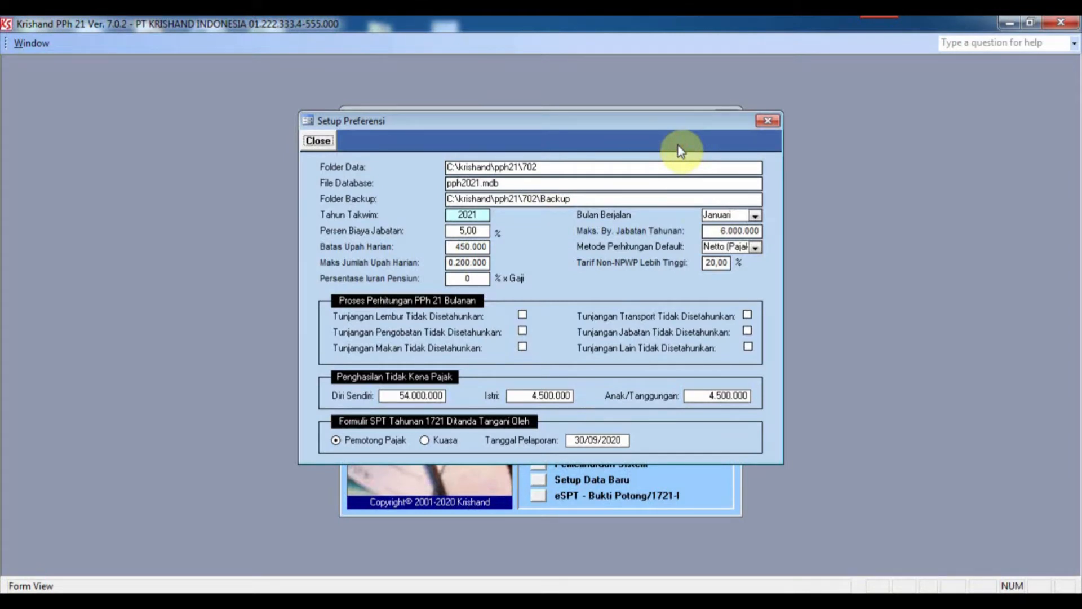
pyautogui.click(574, 440)
pyautogui.write('20/01/2021')
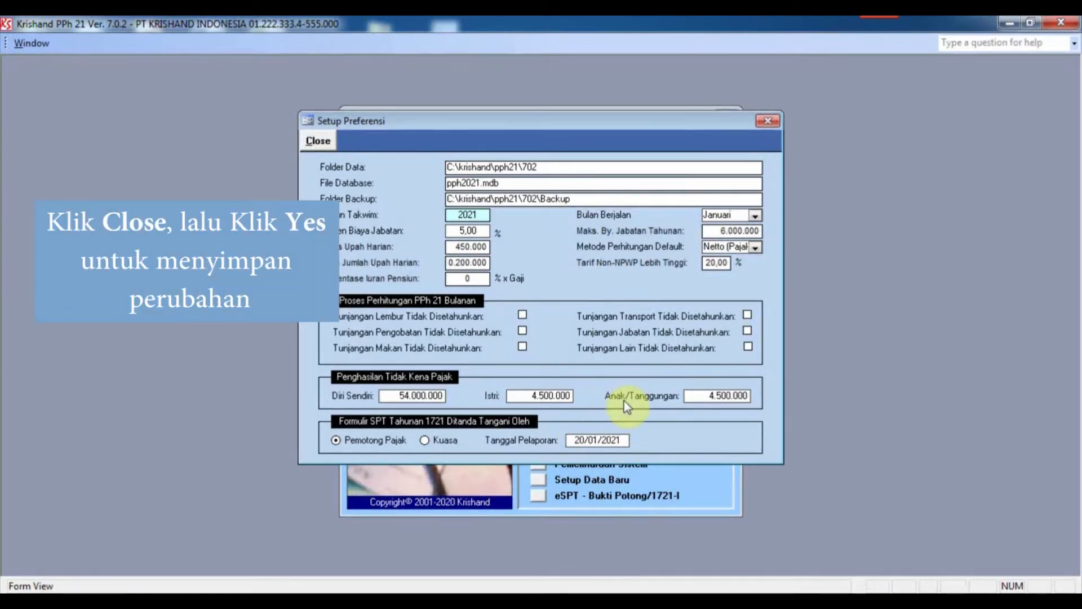
pyautogui.click(325, 146)
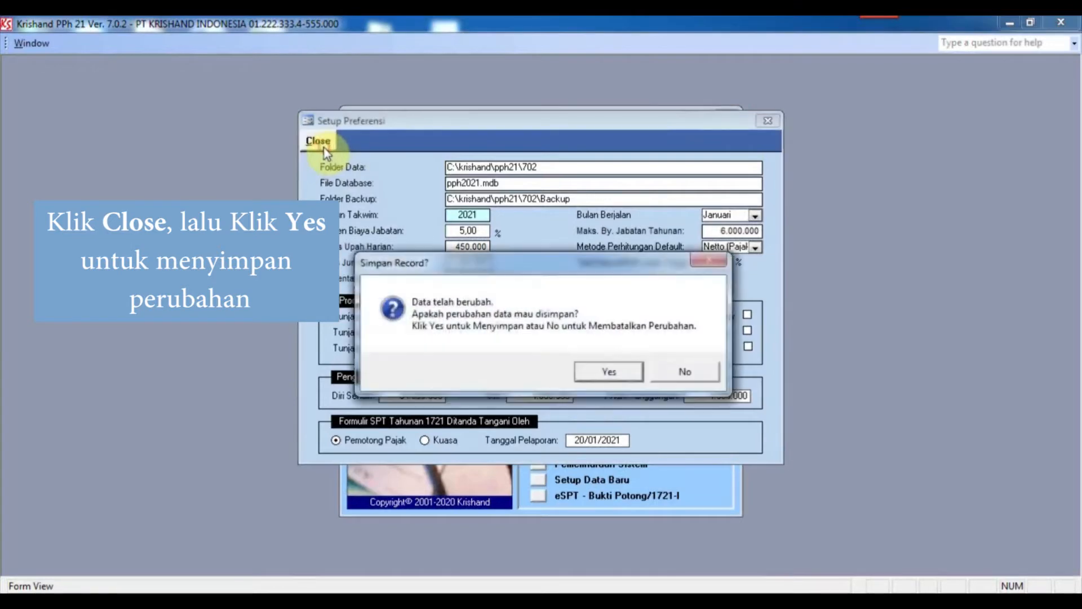
pyautogui.click(590, 374)
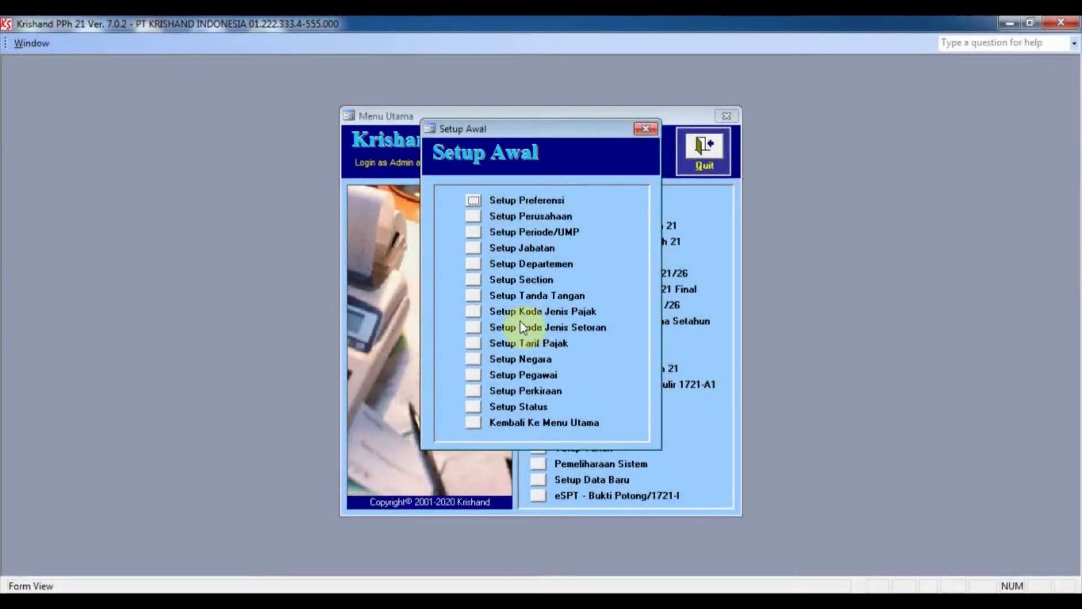
# - Check the signatory names and NPWP in Setup Tanda Tangan, and return to the main menu
pyautogui.click(514, 295)
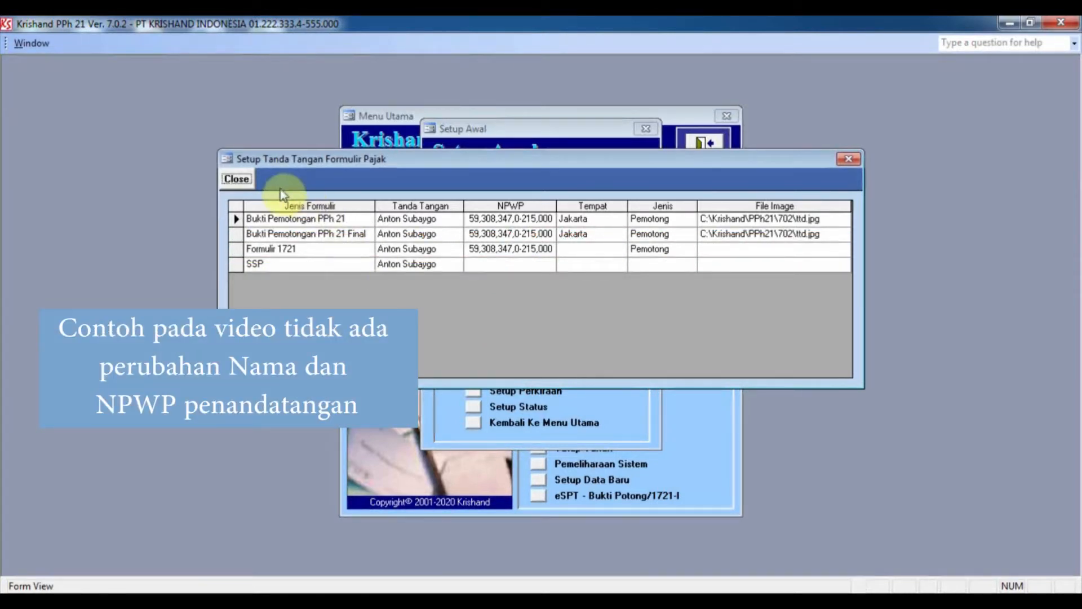
pyautogui.click(247, 180)
pyautogui.click(470, 425)
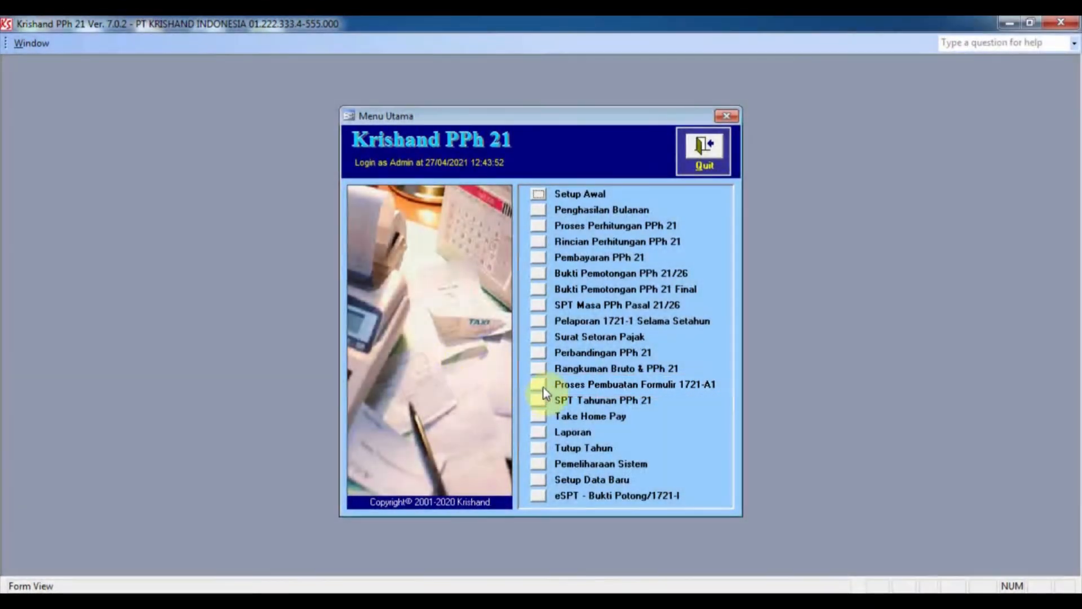
# - Unprocess all existing 1721-A1 forms, covering sequence numbers 1 to 8
pyautogui.click(543, 386)
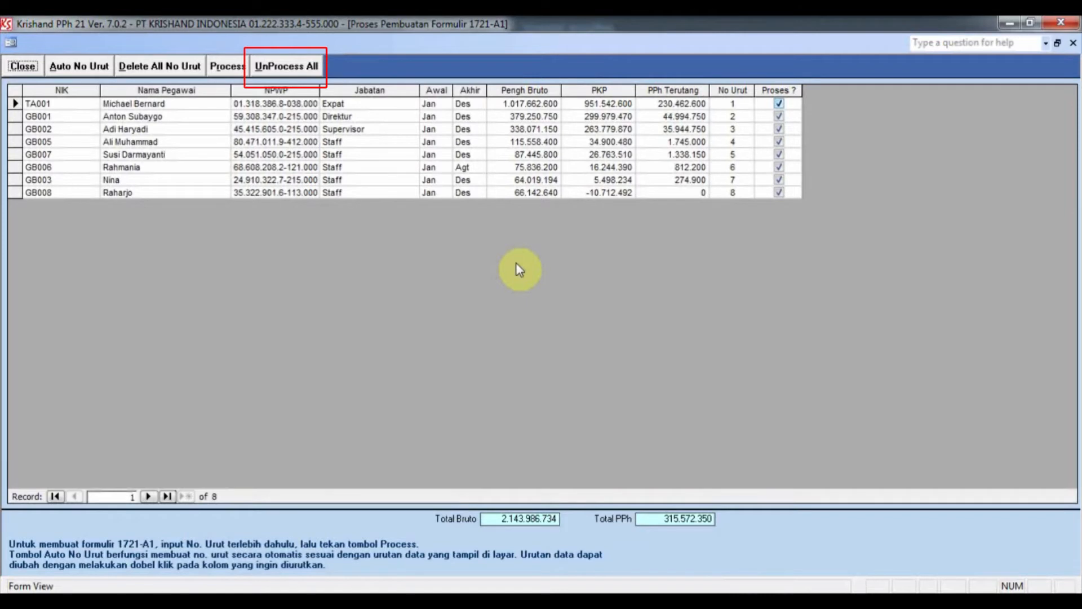
pyautogui.click(310, 67)
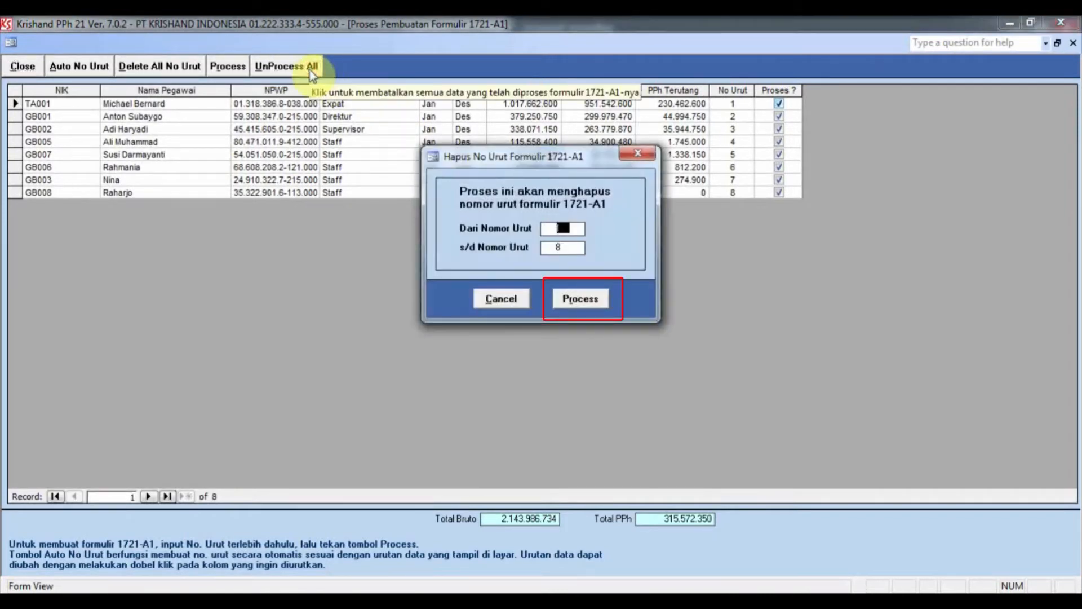
pyautogui.click(560, 305)
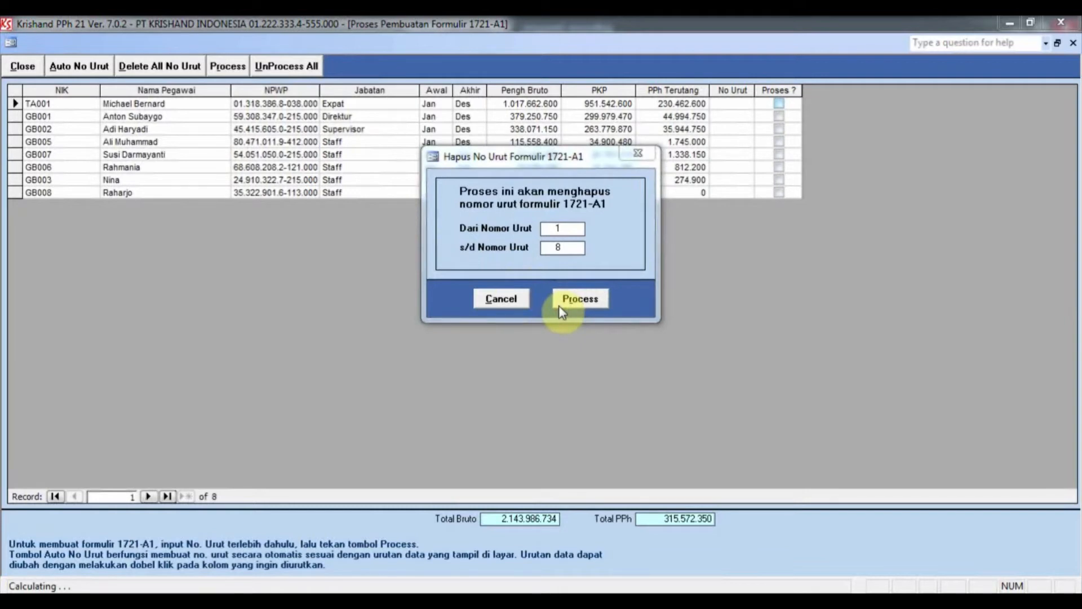
pyautogui.click(584, 368)
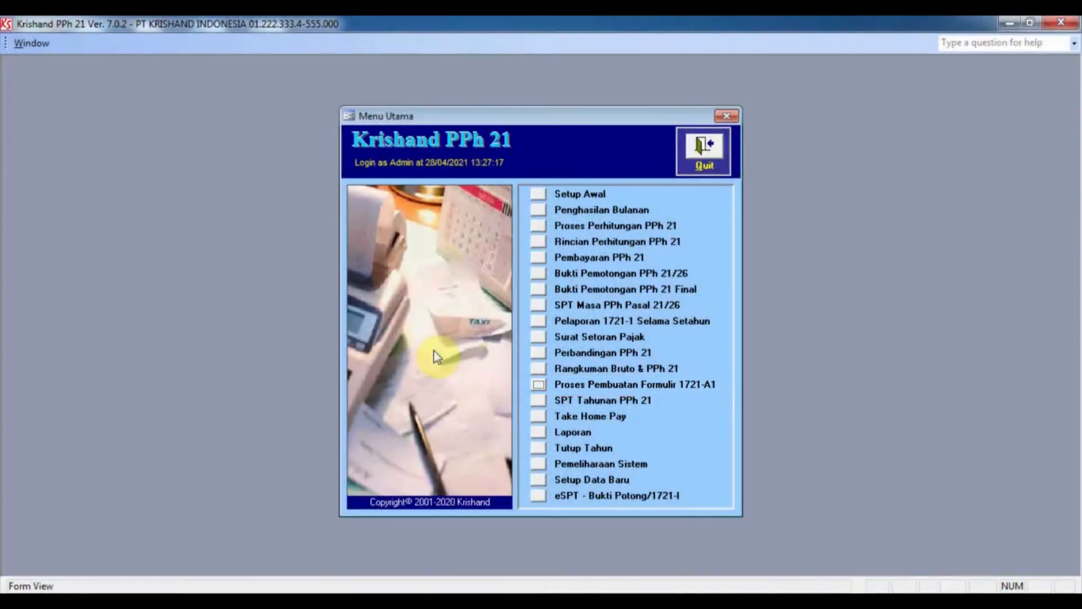
# - Process the employees' 1721-A1 forms with automatic sequence numbers in ascending NIK order
pyautogui.click(533, 387)
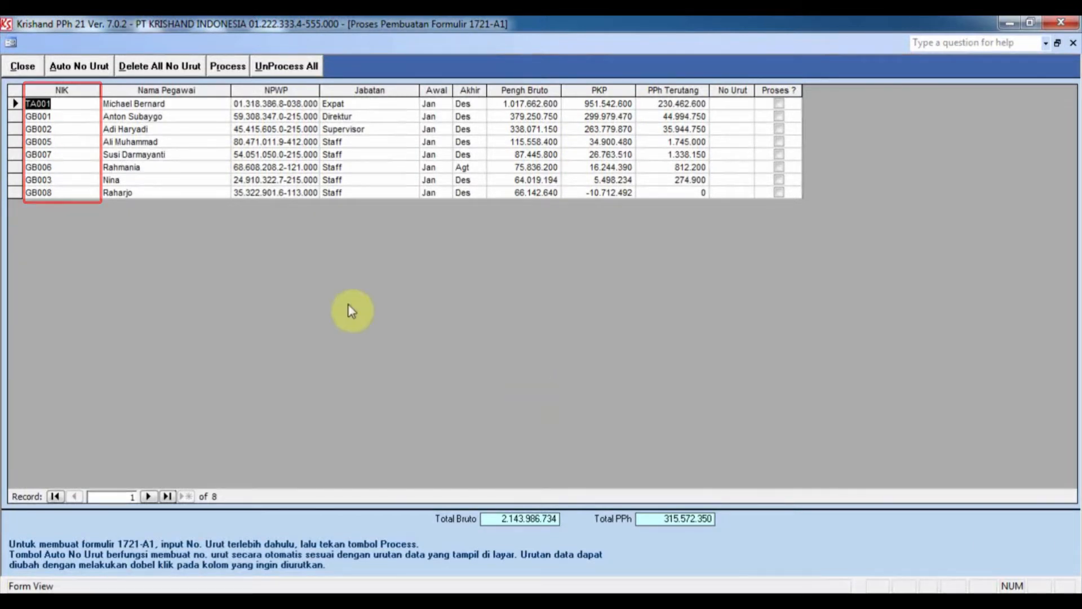
pyautogui.doubleClick(80, 129)
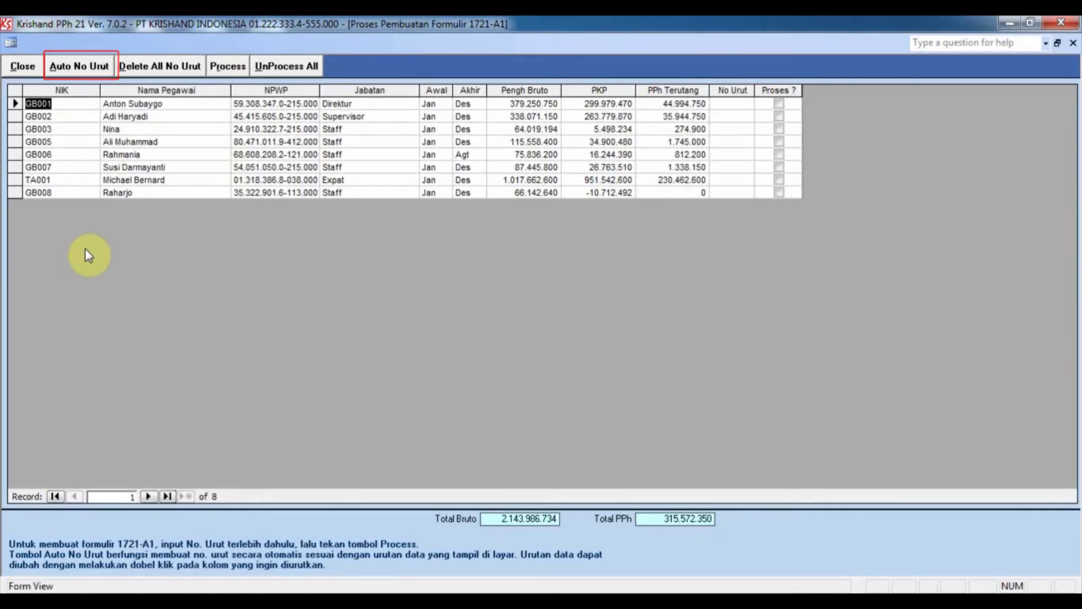
pyautogui.click(86, 67)
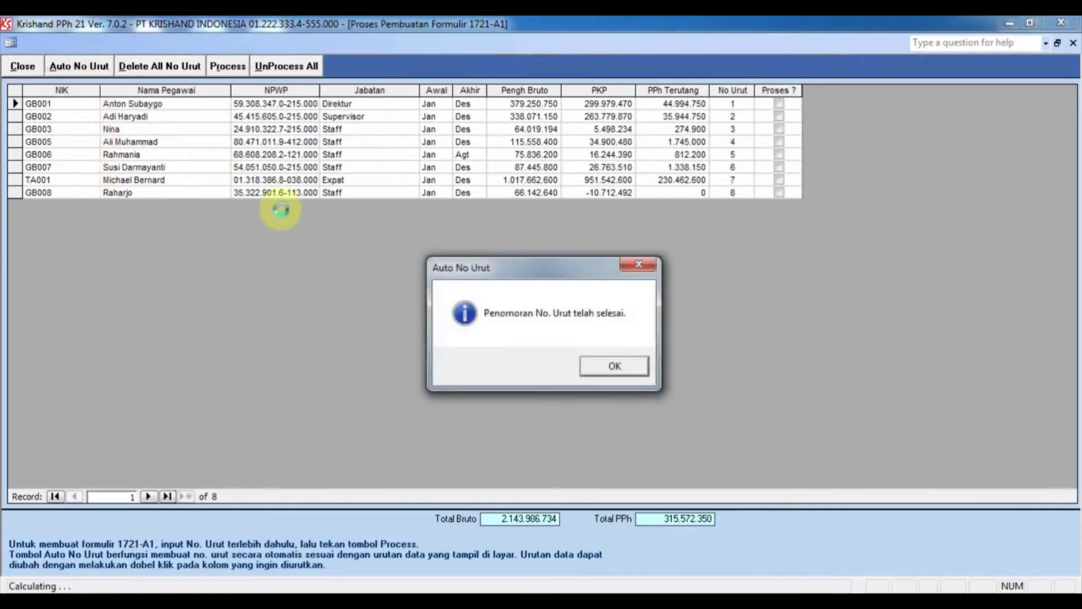
pyautogui.click(600, 368)
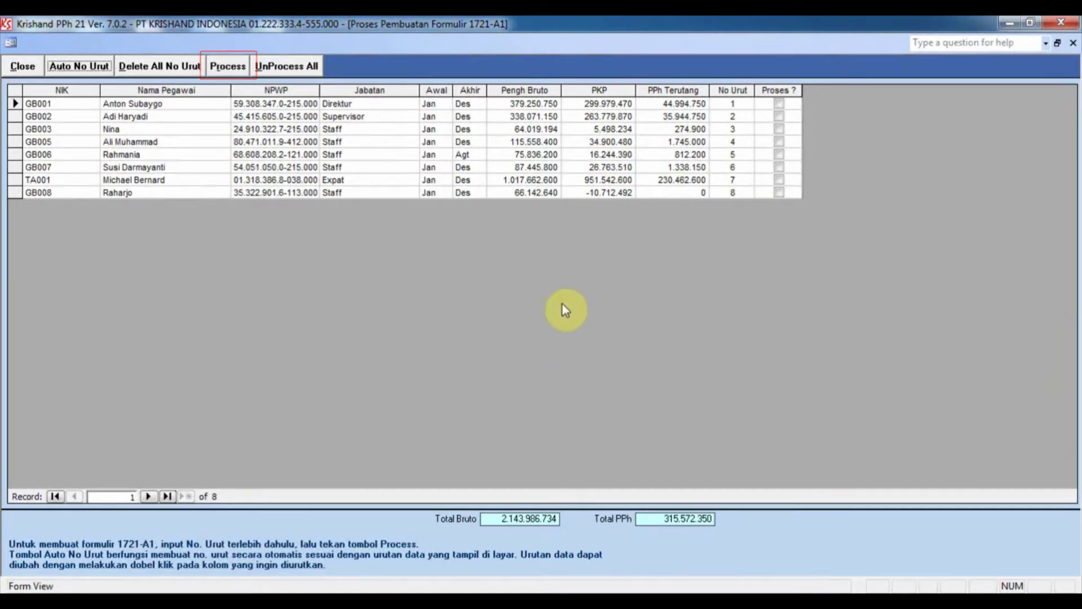
pyautogui.click(228, 71)
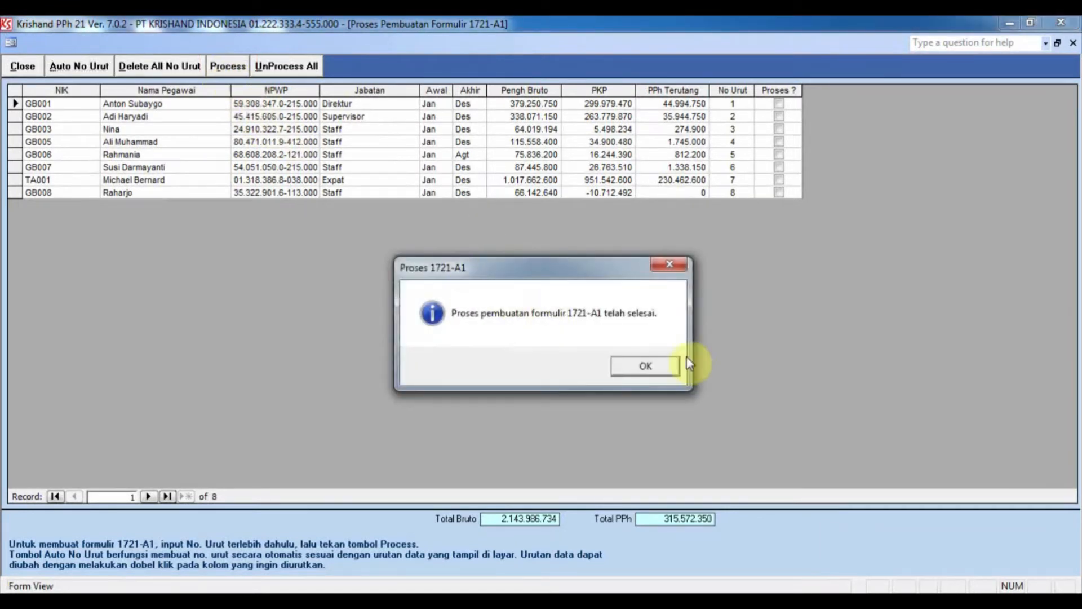
pyautogui.click(674, 367)
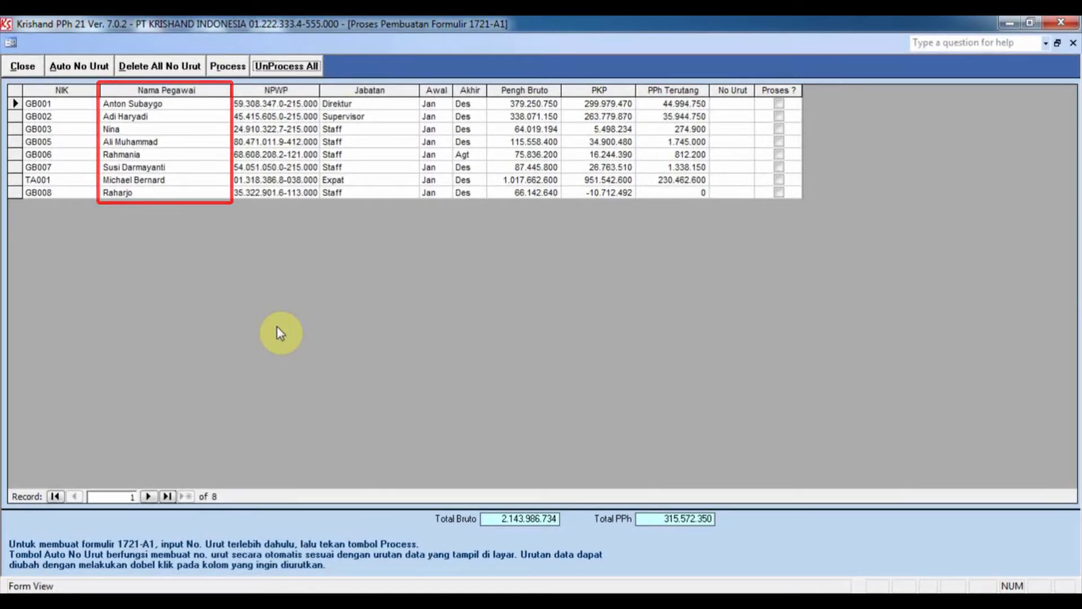
# - Process the employees' 1721-A1 forms with automatic sequence numbers in alphabetical order of employee name
pyautogui.doubleClick(173, 133)
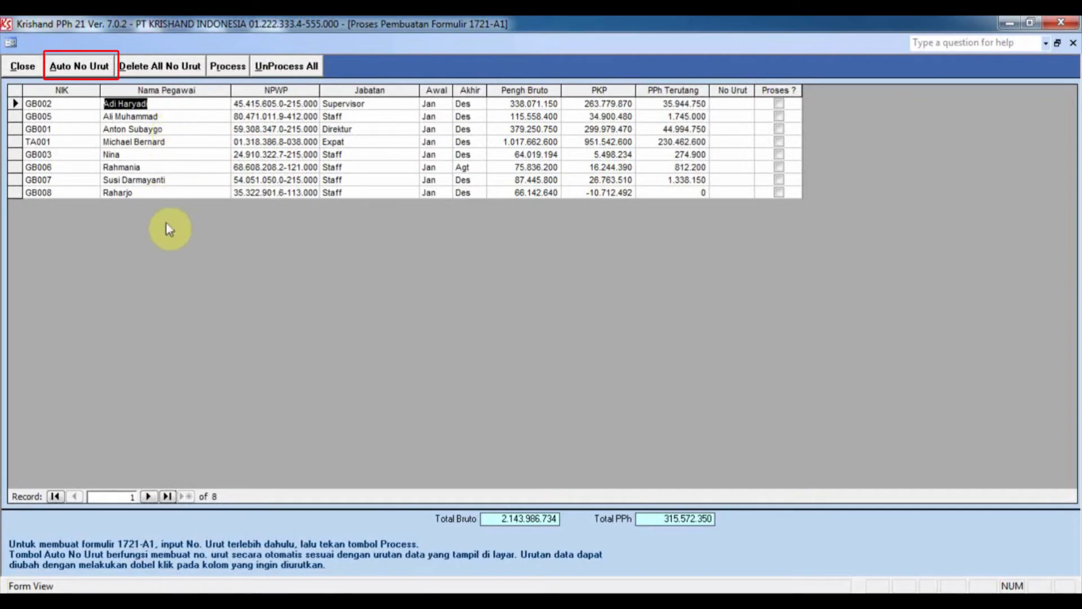
pyautogui.click(103, 66)
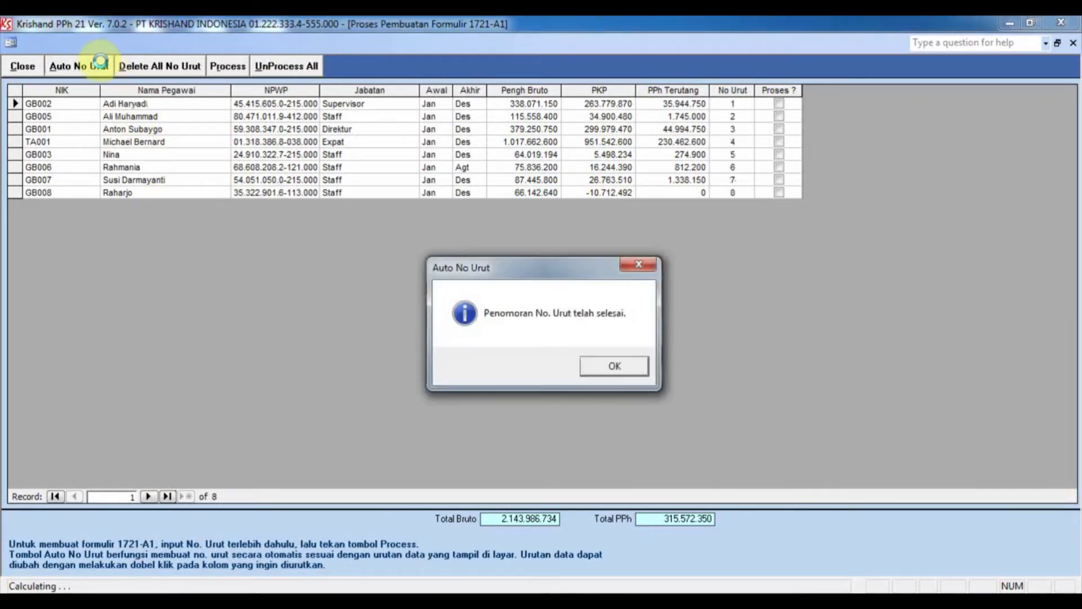
pyautogui.click(623, 367)
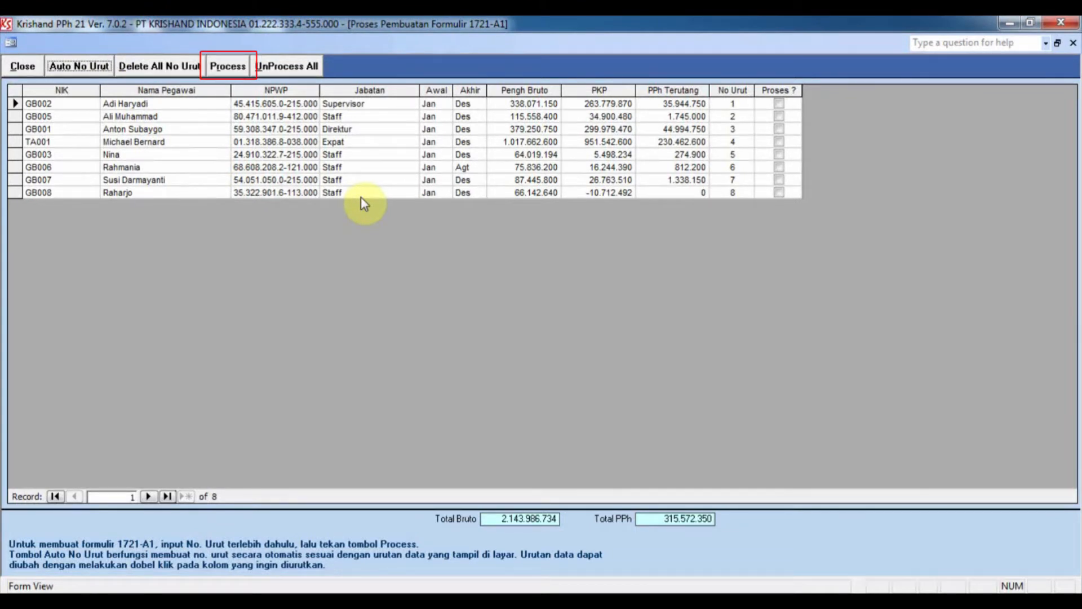
pyautogui.click(233, 67)
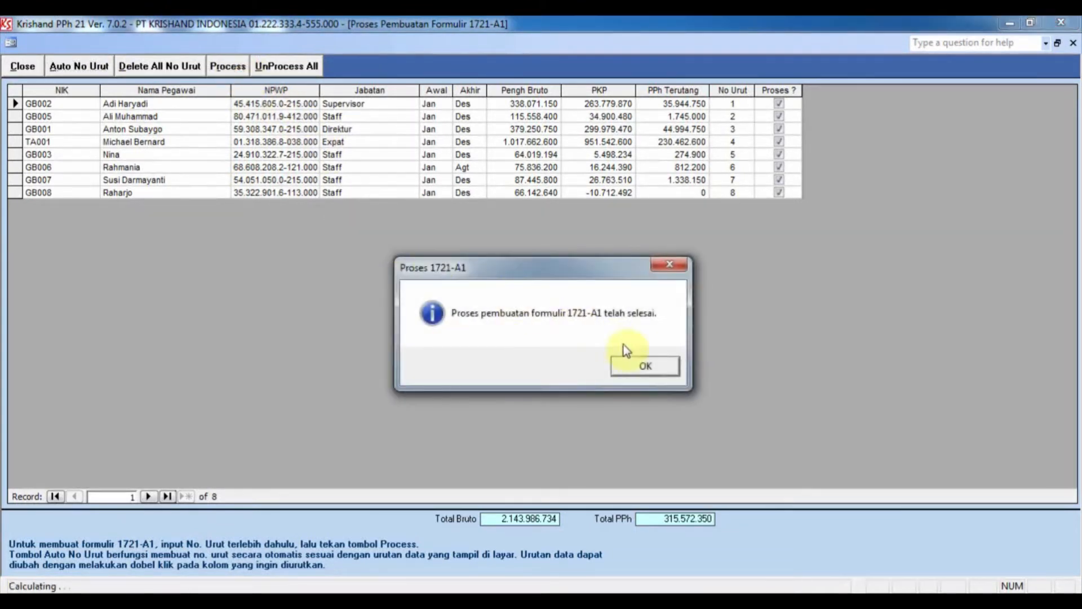
pyautogui.click(643, 364)
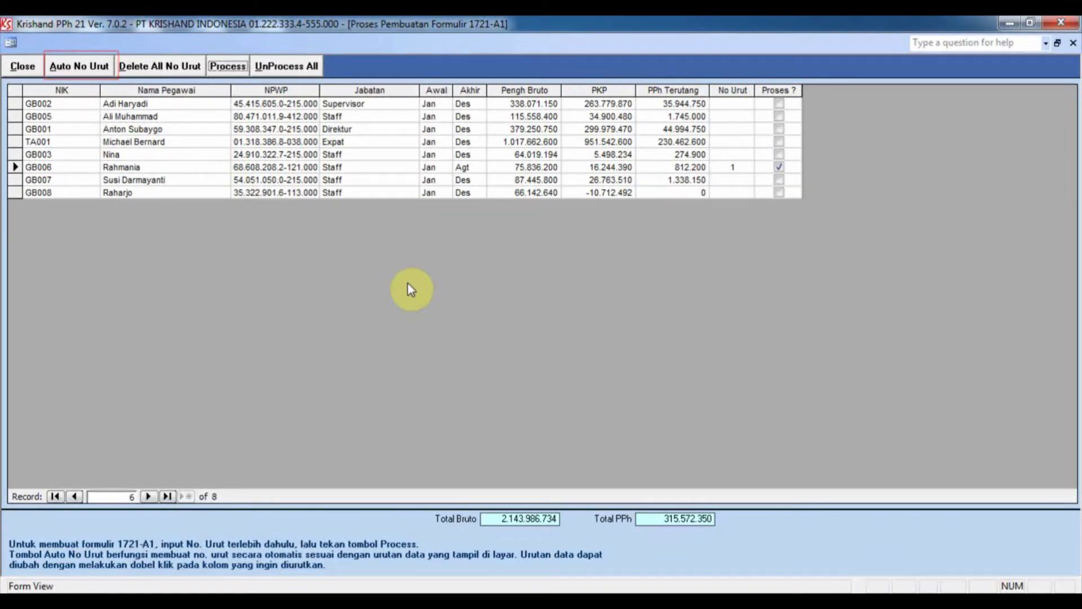
# - Assign automatic sequence numbers to the employees not yet numbered and process their 1721-A1 forms
pyautogui.click(85, 67)
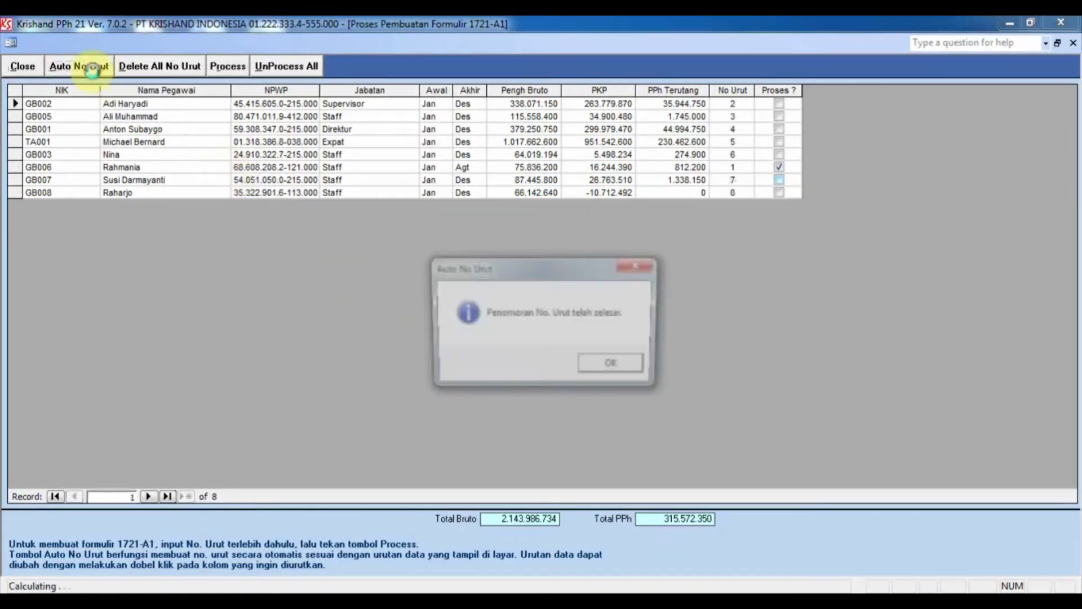
pyautogui.click(620, 371)
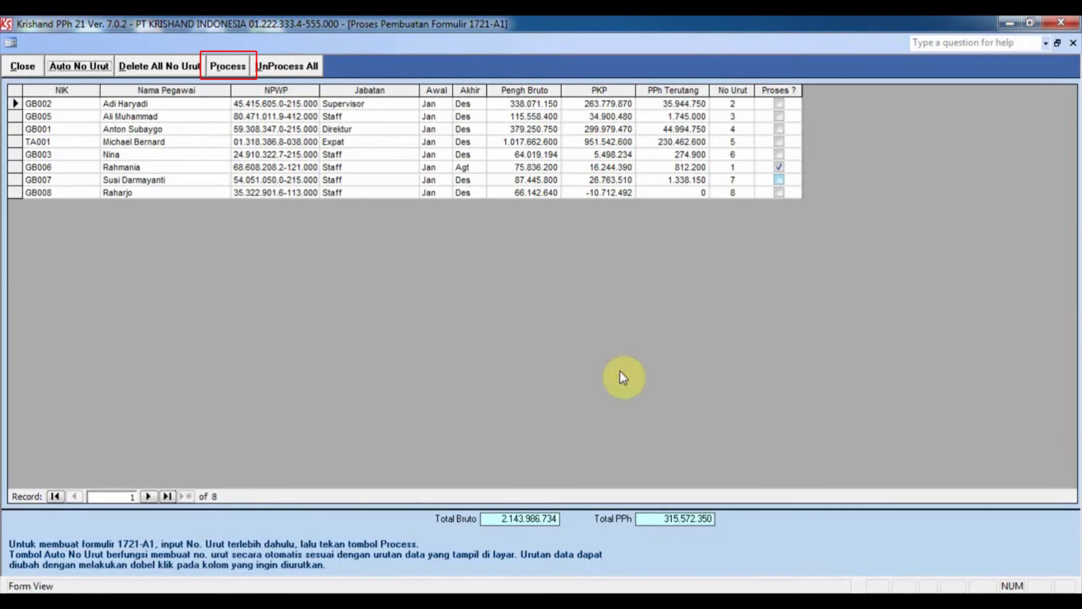
pyautogui.click(229, 71)
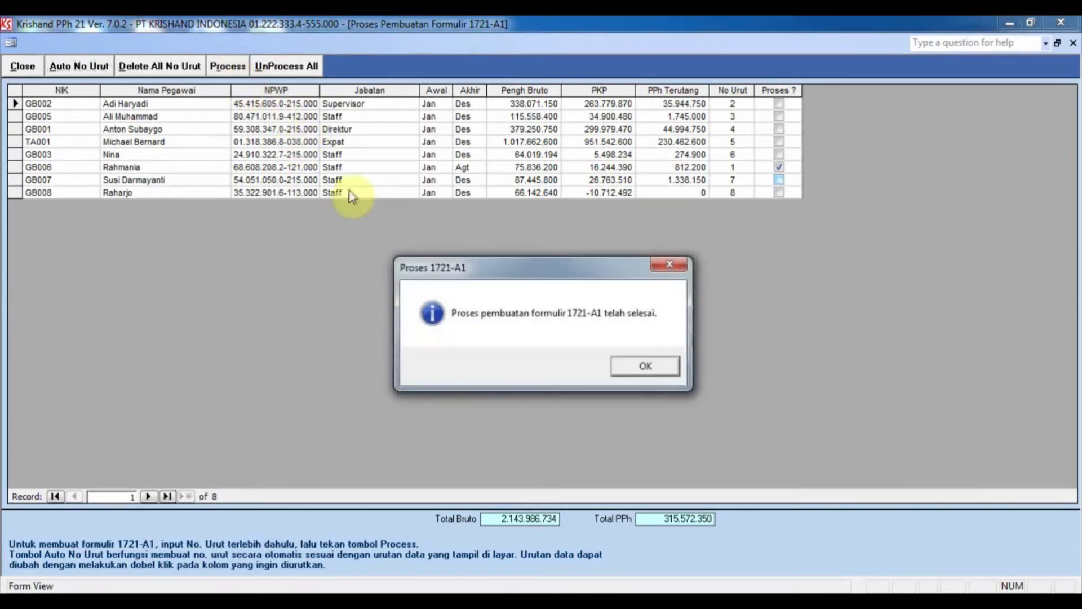
pyautogui.click(614, 364)
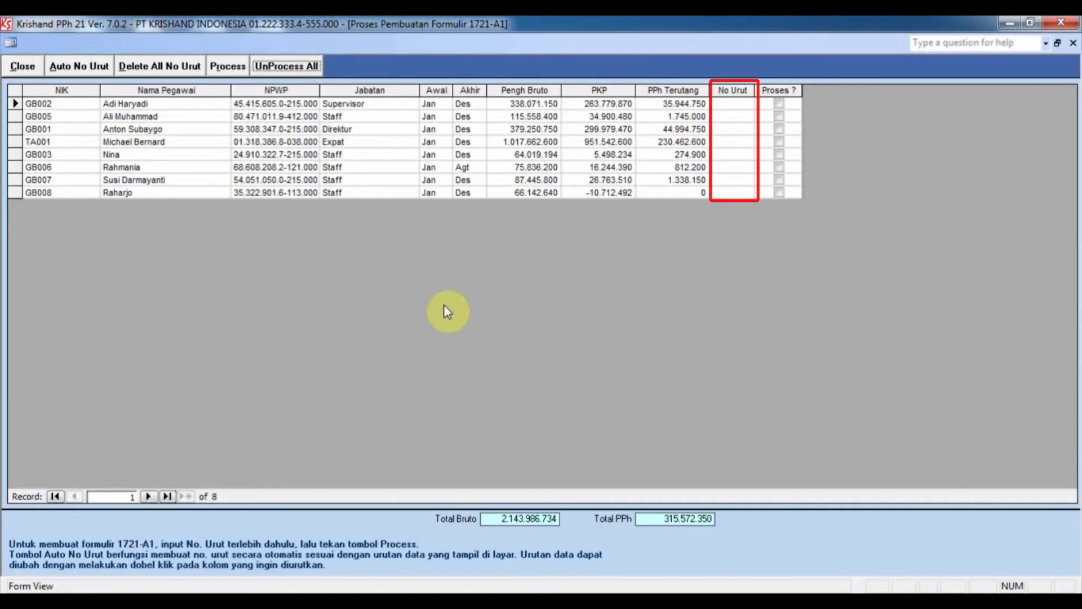
# - Enter No Urut 1 for the Expat, 2 for the Direktur and 3 for the Supervisor
pyautogui.click(734, 133)
pyautogui.write('2')
pyautogui.click(734, 103)
pyautogui.write('3')
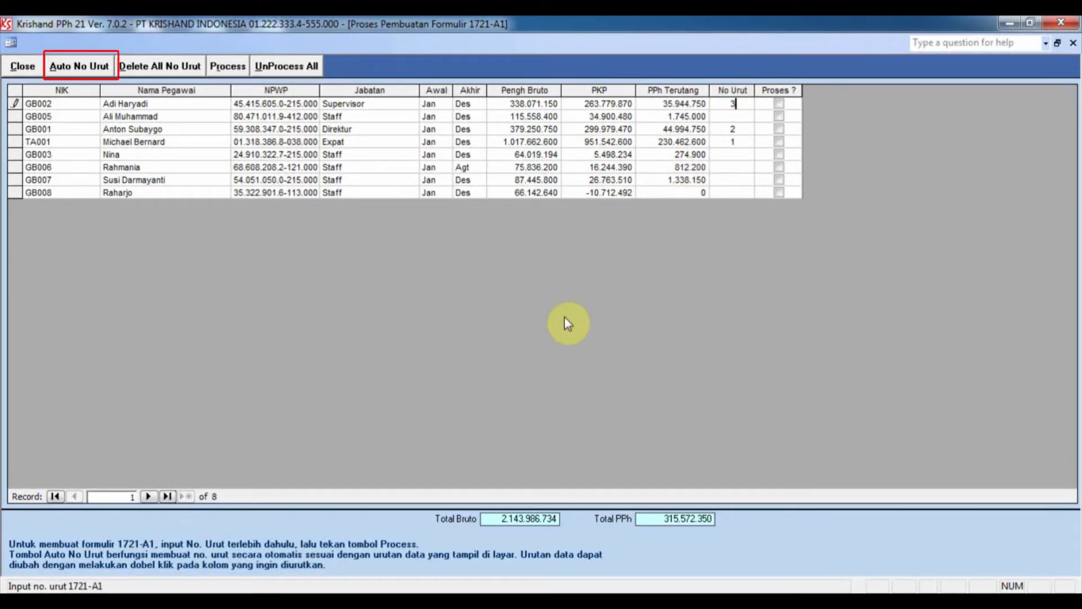
# - Number the remaining staff automatically and process the 1721-A1 forms of all employees
pyautogui.click(84, 76)
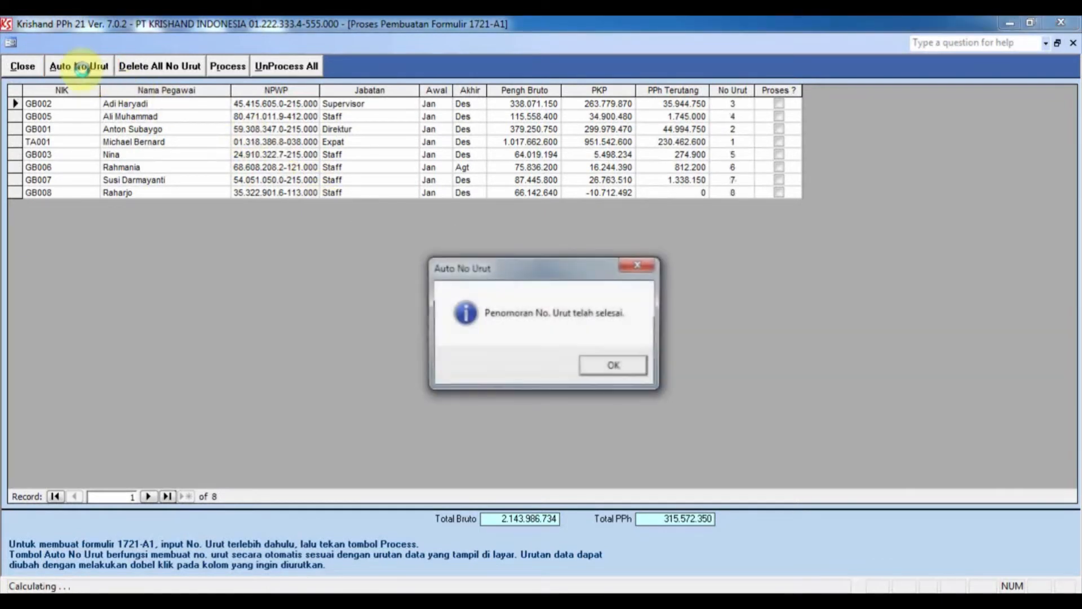
pyautogui.click(602, 375)
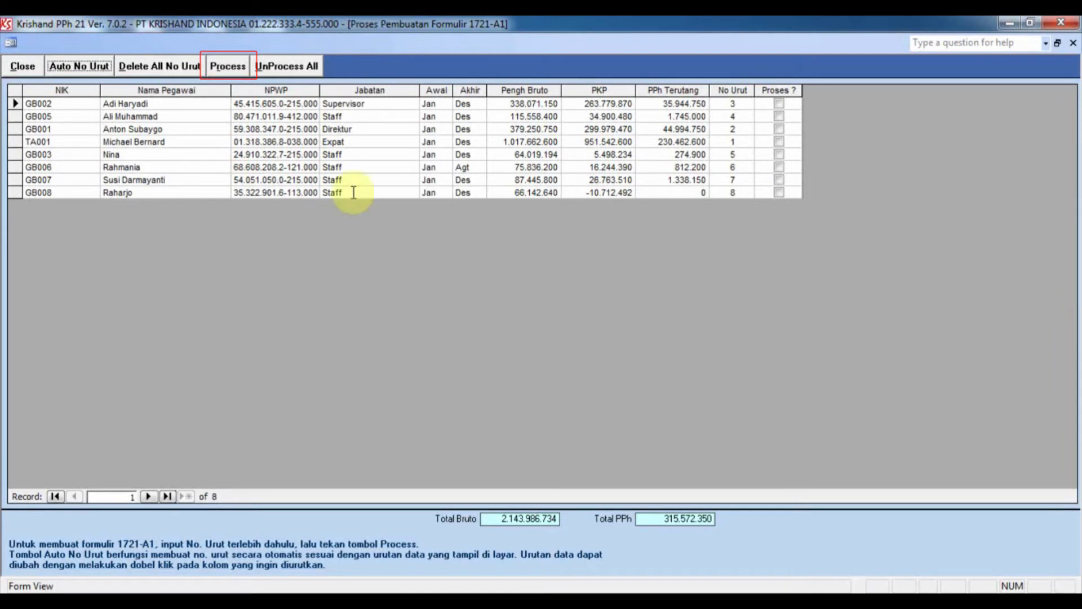
pyautogui.click(226, 66)
pyautogui.click(616, 364)
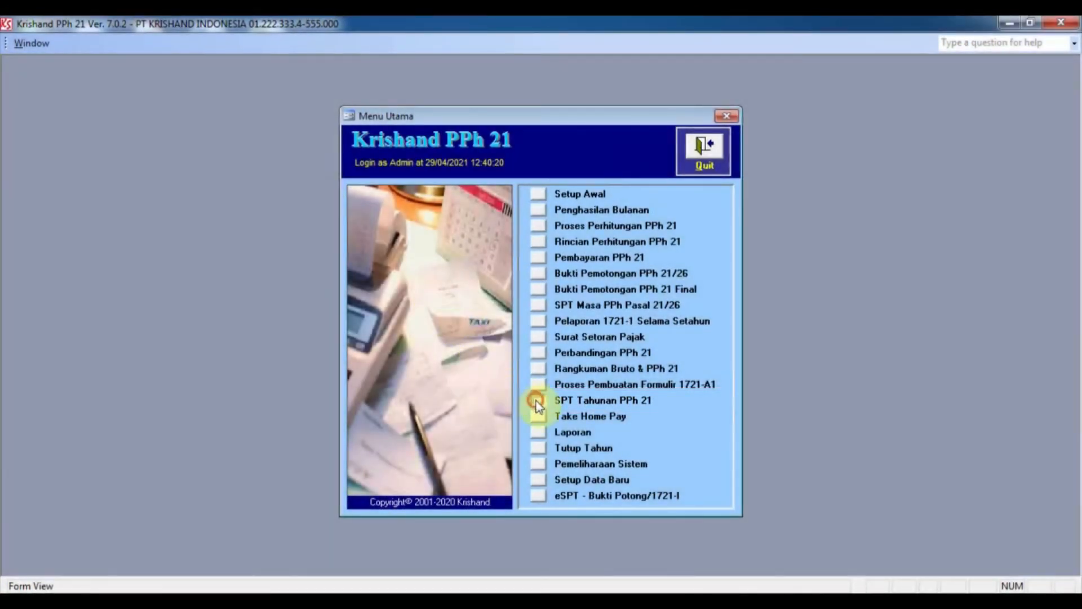
# - Compare the PPh Terutang and PPh Disetor totals in the search list of the 2020 1721-A1 forms
pyautogui.click(537, 401)
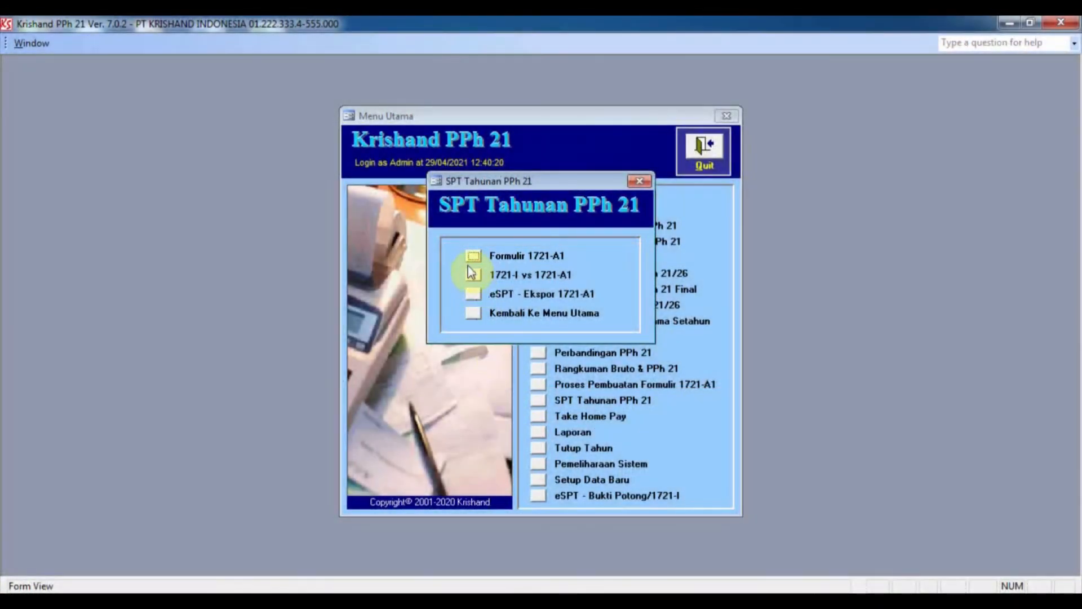
pyautogui.click(468, 258)
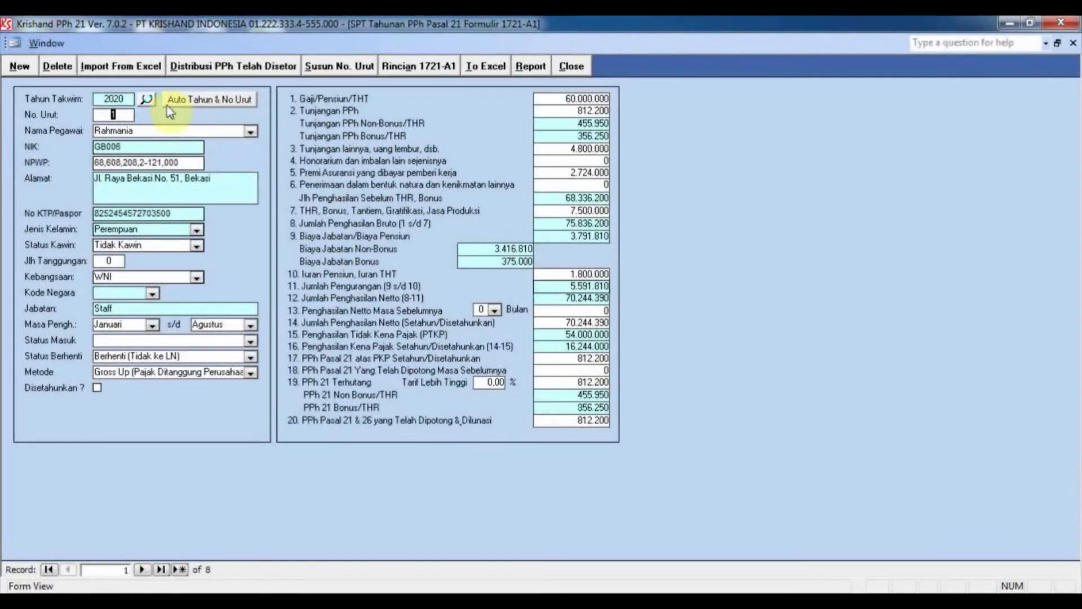
pyautogui.click(153, 100)
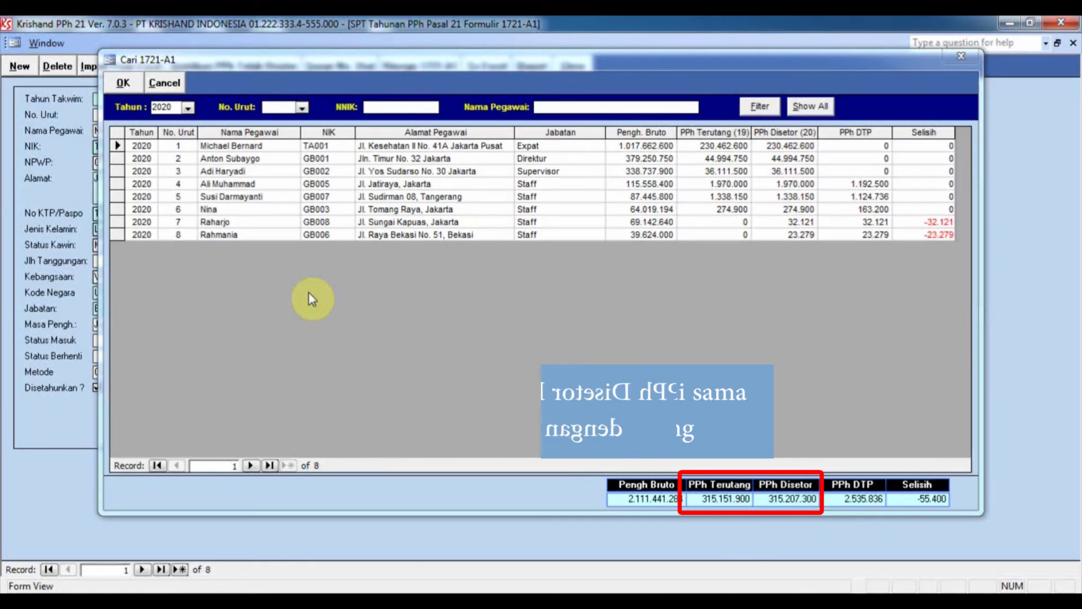
pyautogui.click(174, 82)
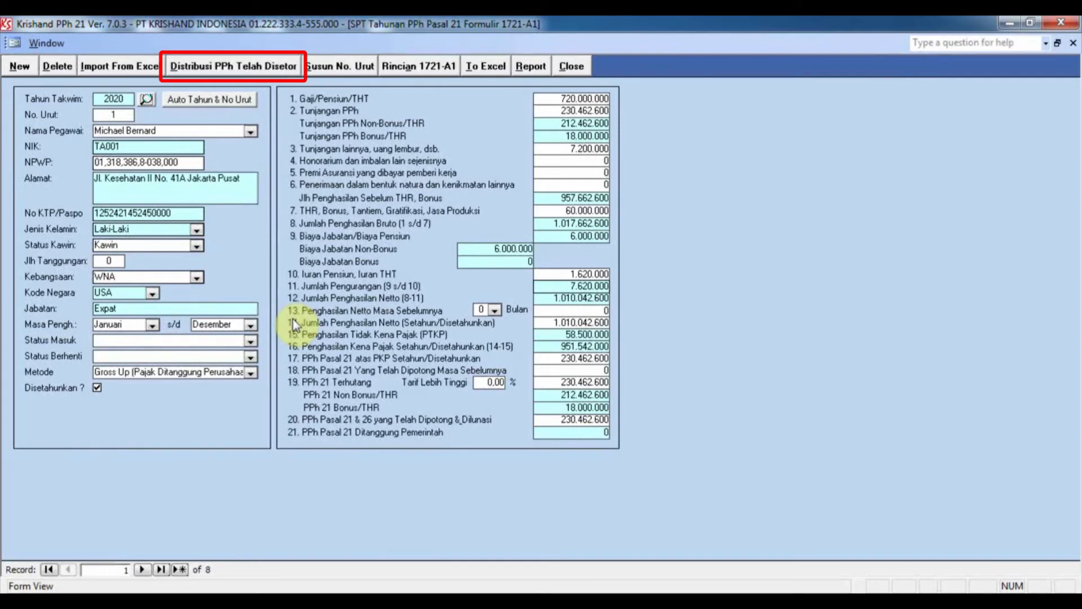
# - Distribute the paid PPh 21 proportionally among the employees and check the Terutang and Disetor amounts in the 2020 1721-A1 search list
pyautogui.click(267, 68)
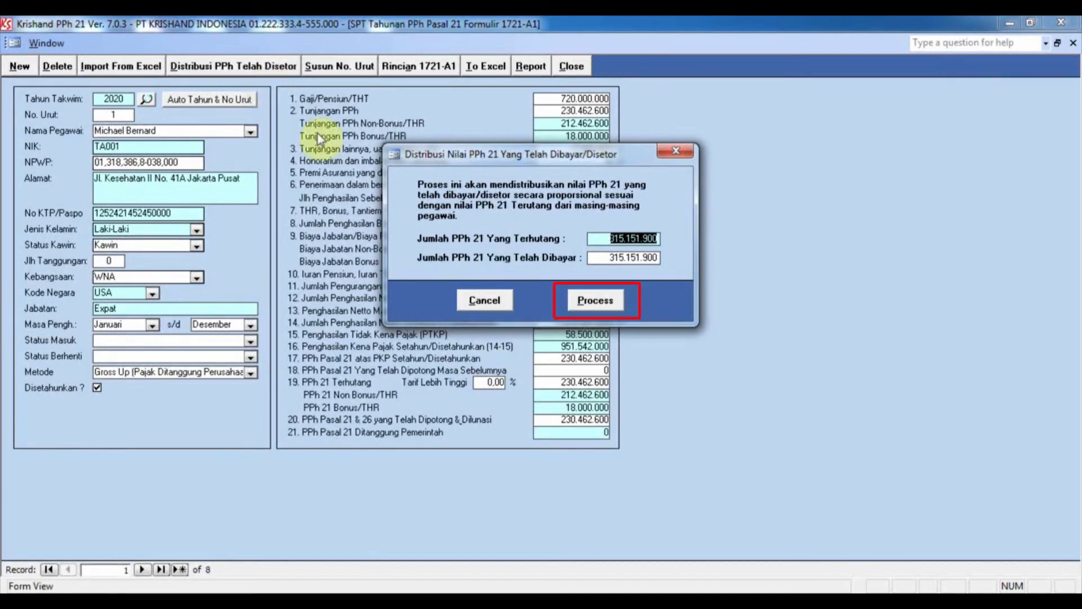
pyautogui.click(593, 303)
pyautogui.click(564, 367)
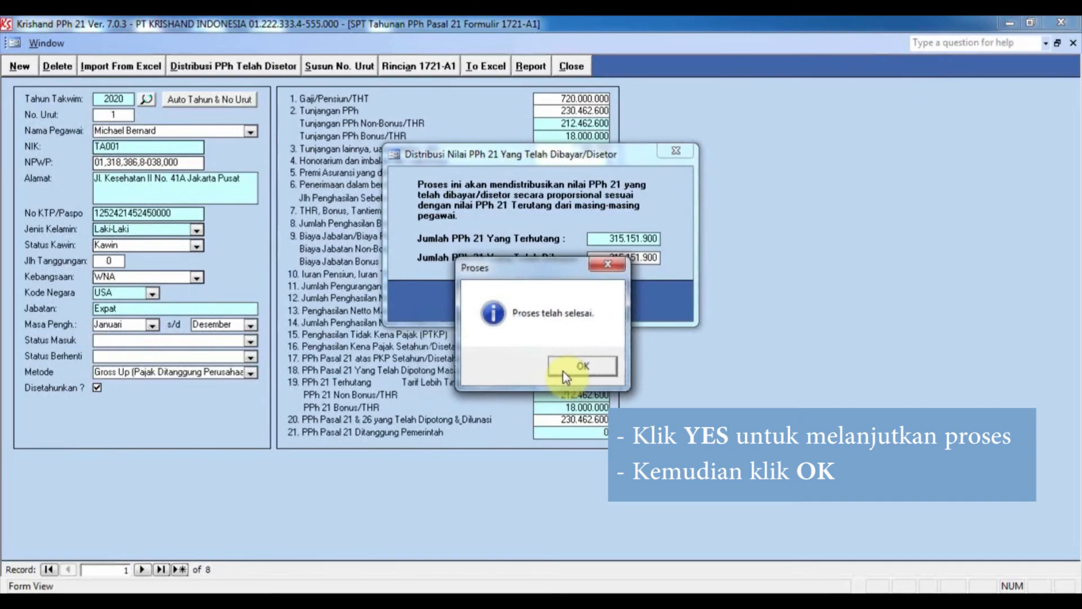
pyautogui.click(565, 375)
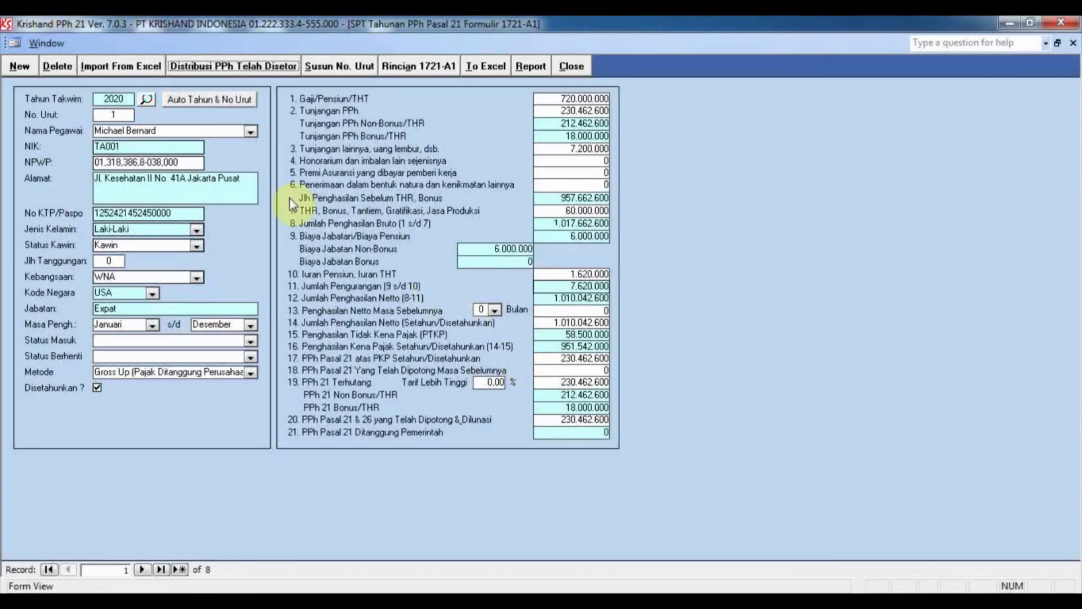
pyautogui.click(150, 100)
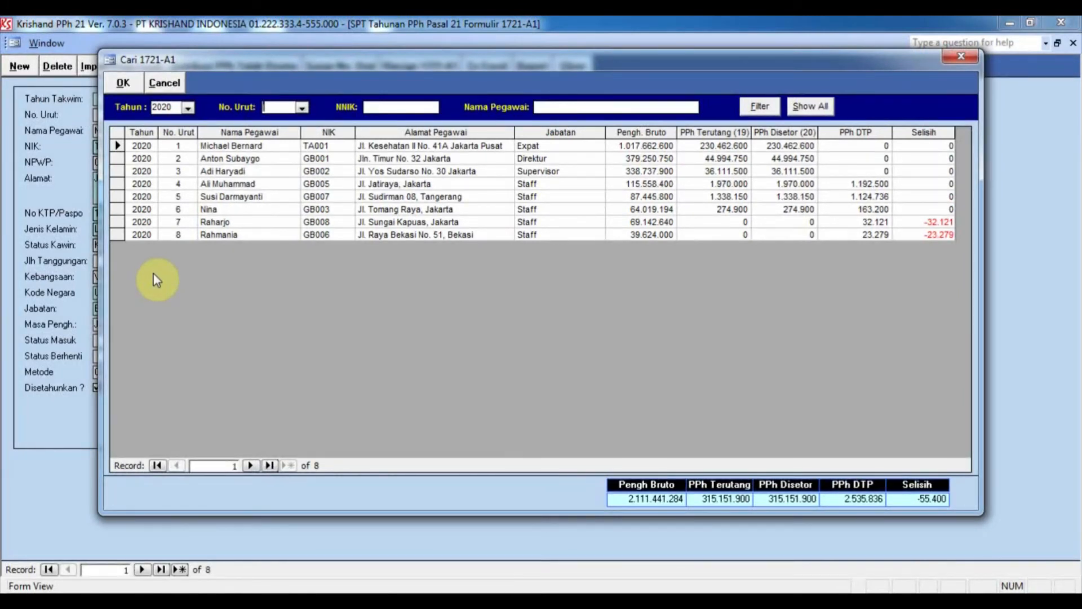
pyautogui.click(172, 87)
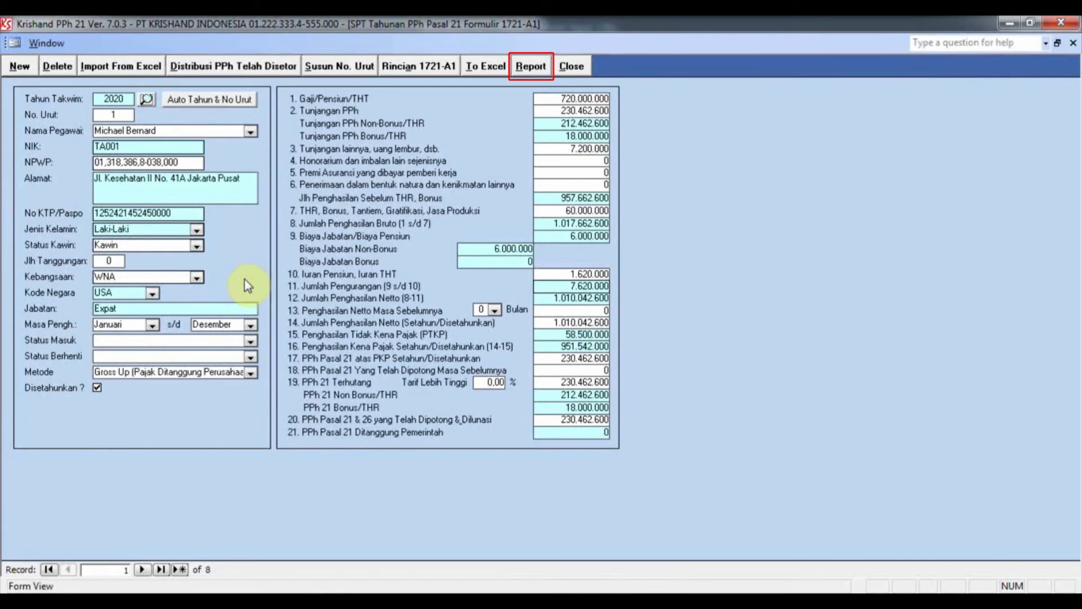
# - Choose the Formulir 1721-A1(Folio) report under SPT Tahunan and clear its Dari NIK and s/d NIK range
pyautogui.click(529, 67)
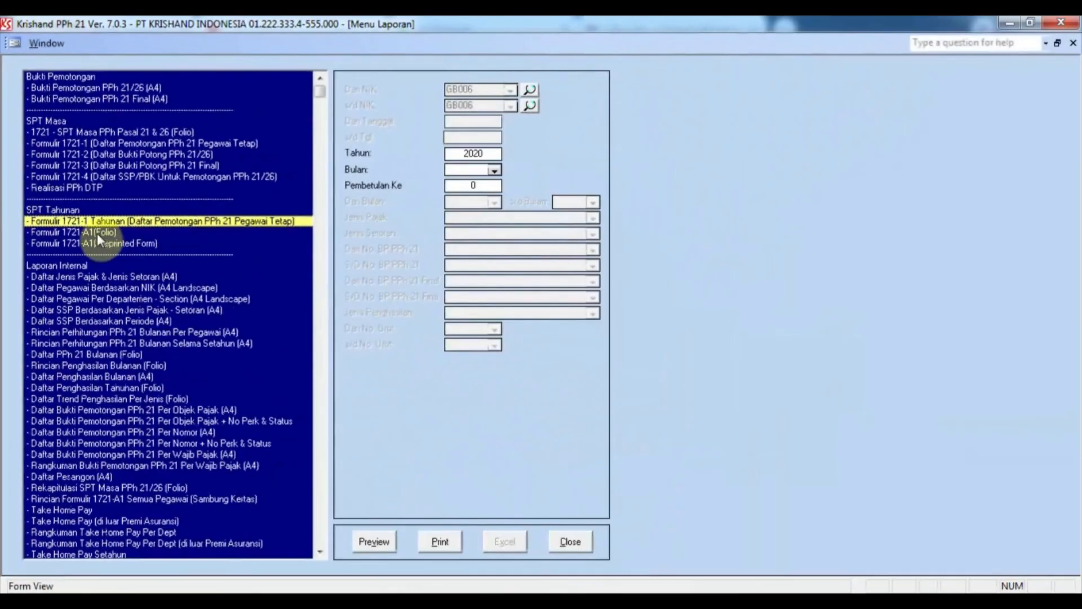
pyautogui.click(156, 366)
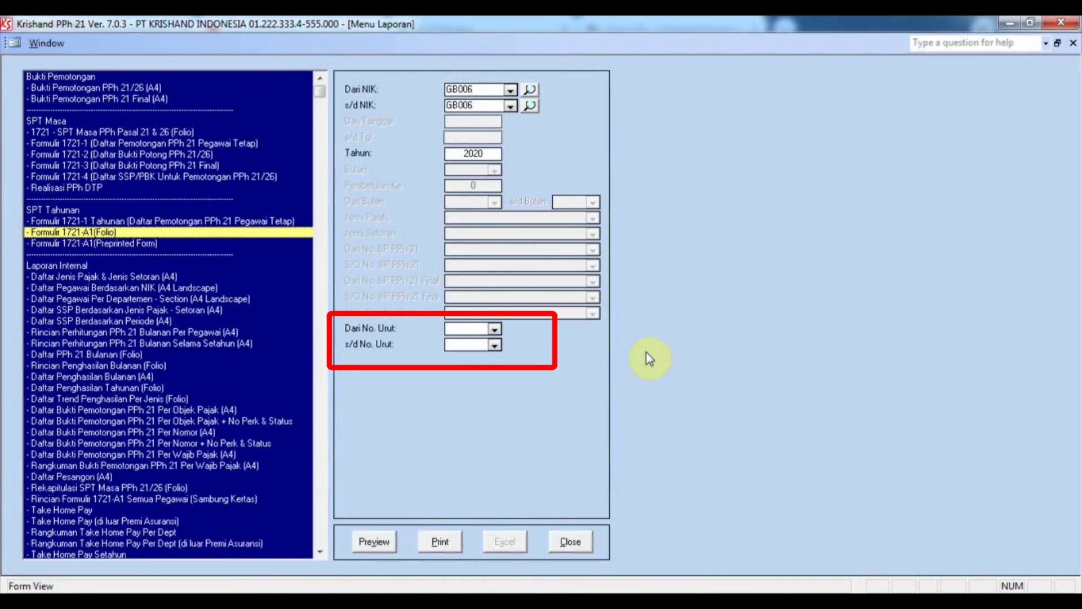
pyautogui.click(361, 89)
pyautogui.press('BackSpace')
pyautogui.press('Tab')
pyautogui.press('BackSpace')
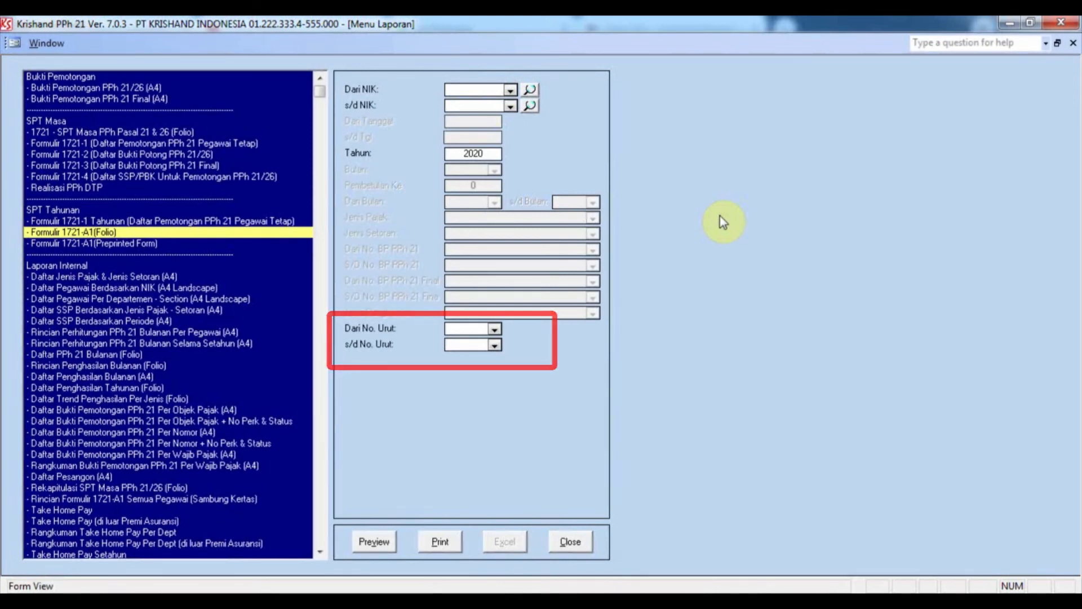
# - Limit the 1721-A1 report to No. Urut 1 through 1 and preview the form at 100% zoom
pyautogui.click(495, 329)
pyautogui.click(488, 342)
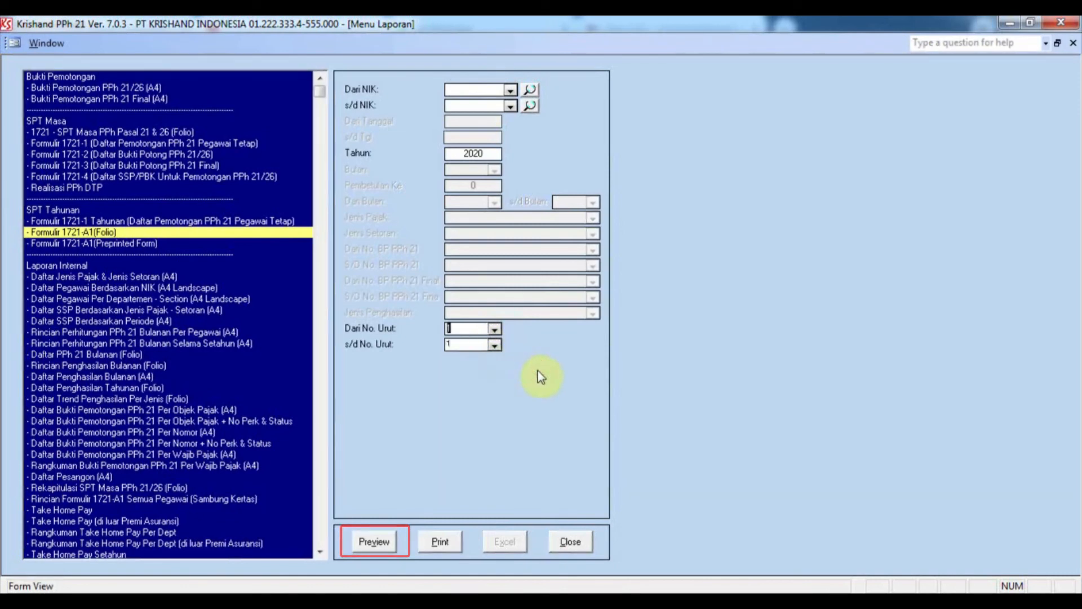
pyautogui.click(373, 544)
pyautogui.click(538, 330)
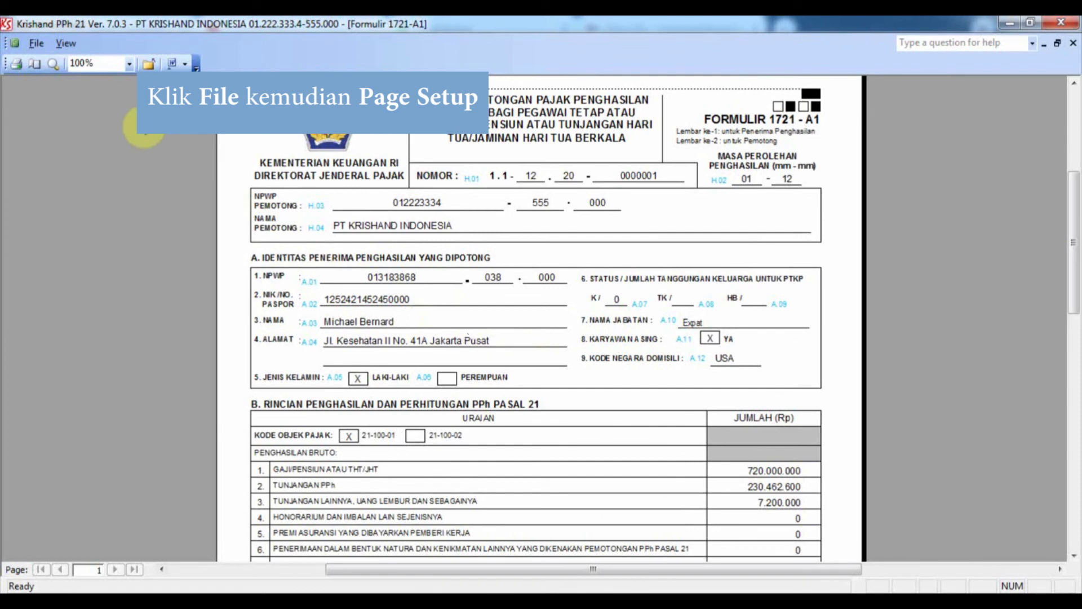
# - Apply Legal as the paper size in the page setup of the previewed 1721-A1 form
pyautogui.click(36, 45)
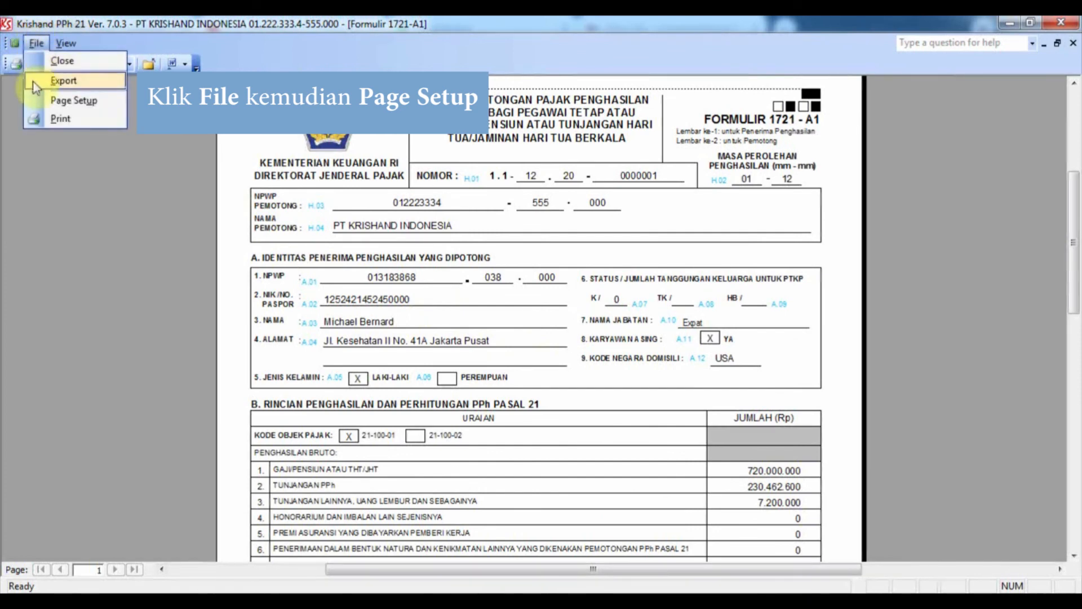
pyautogui.click(36, 101)
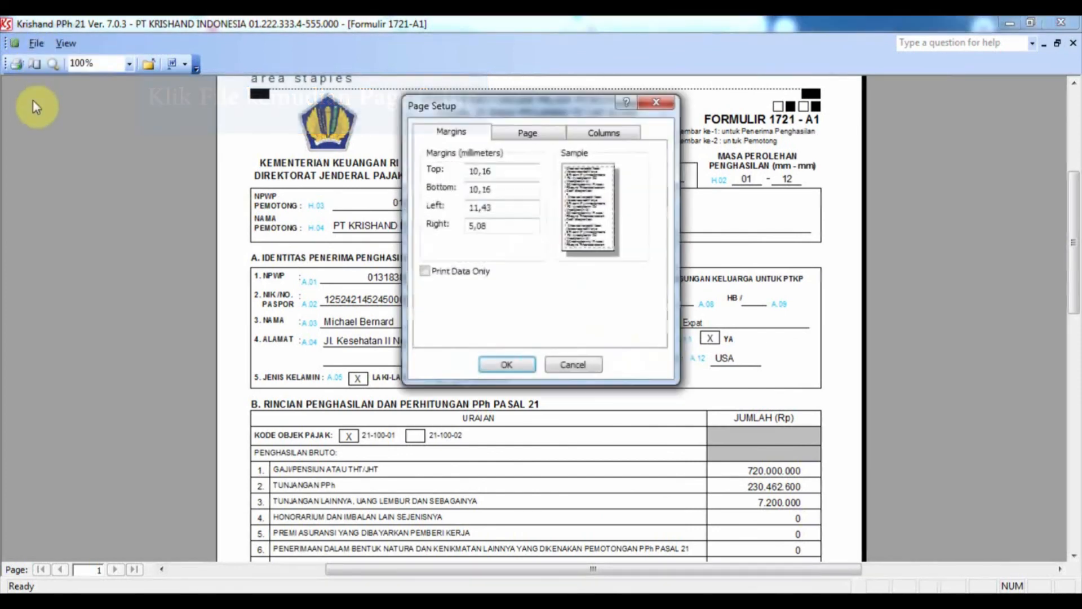
pyautogui.click(550, 136)
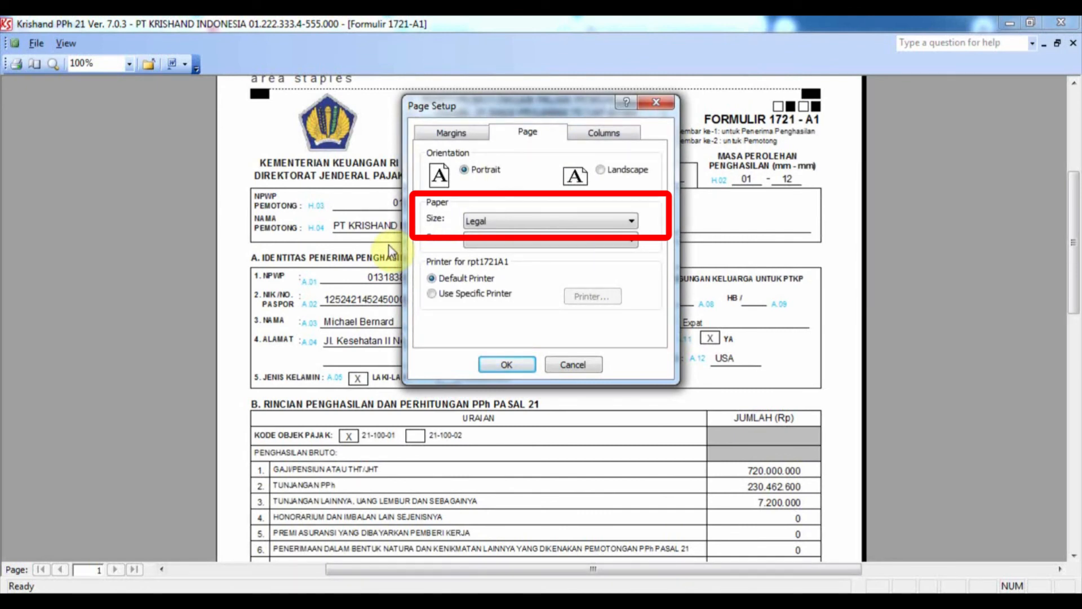
pyautogui.click(486, 359)
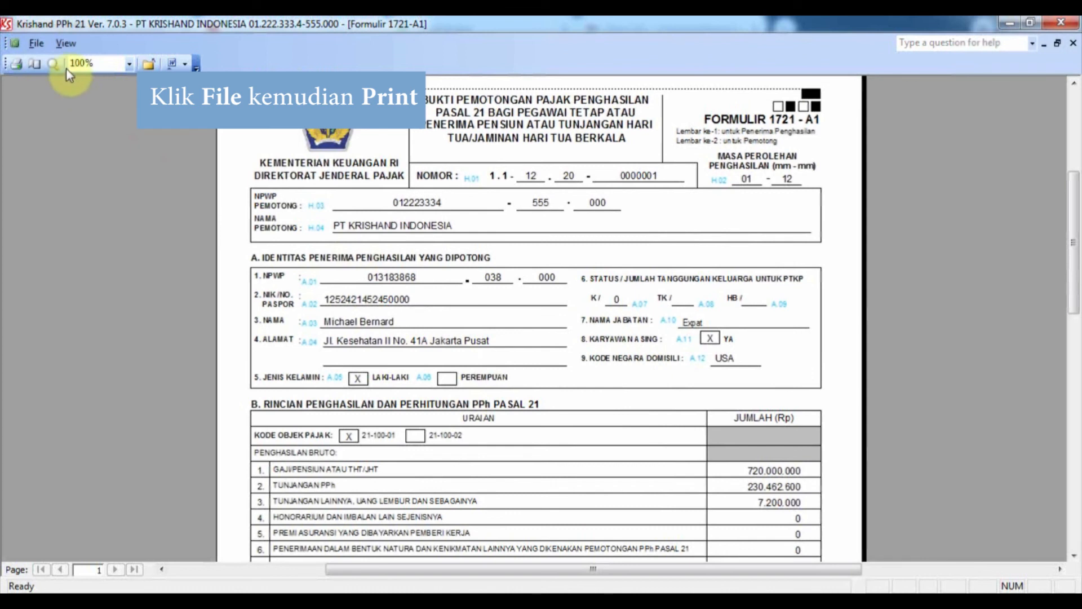
# - Print one copy of all pages of the previewed 1721-A1 form to the PDFCreator printer
pyautogui.click(36, 44)
pyautogui.click(54, 119)
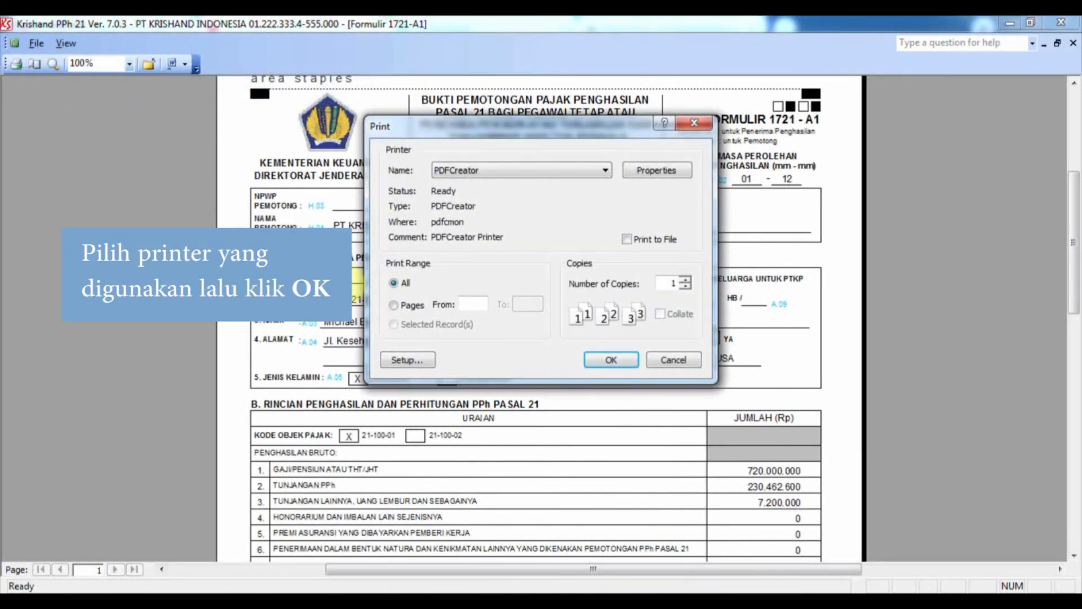
pyautogui.click(593, 361)
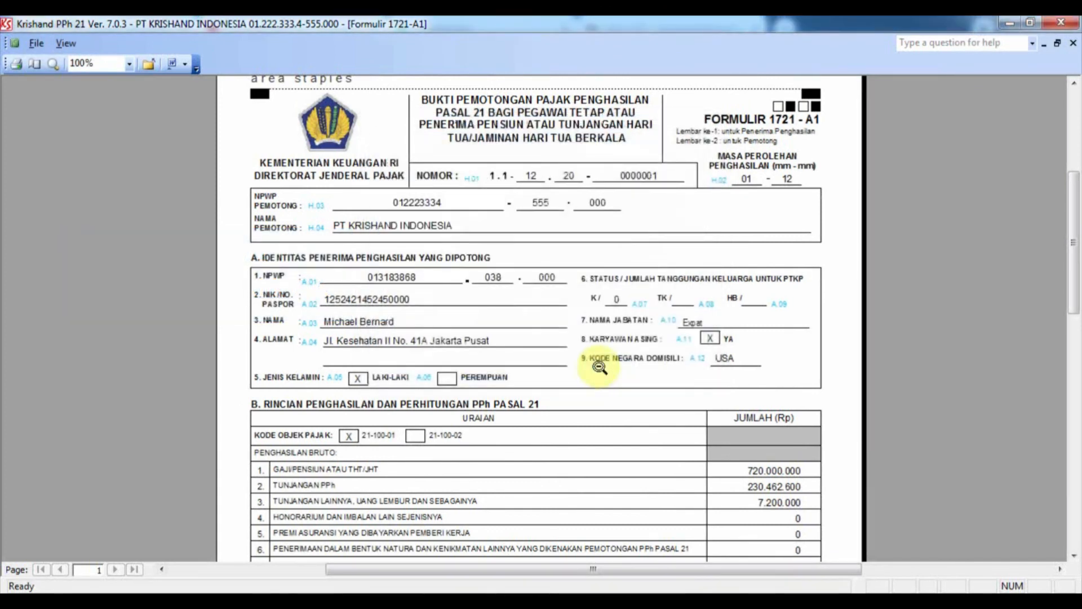